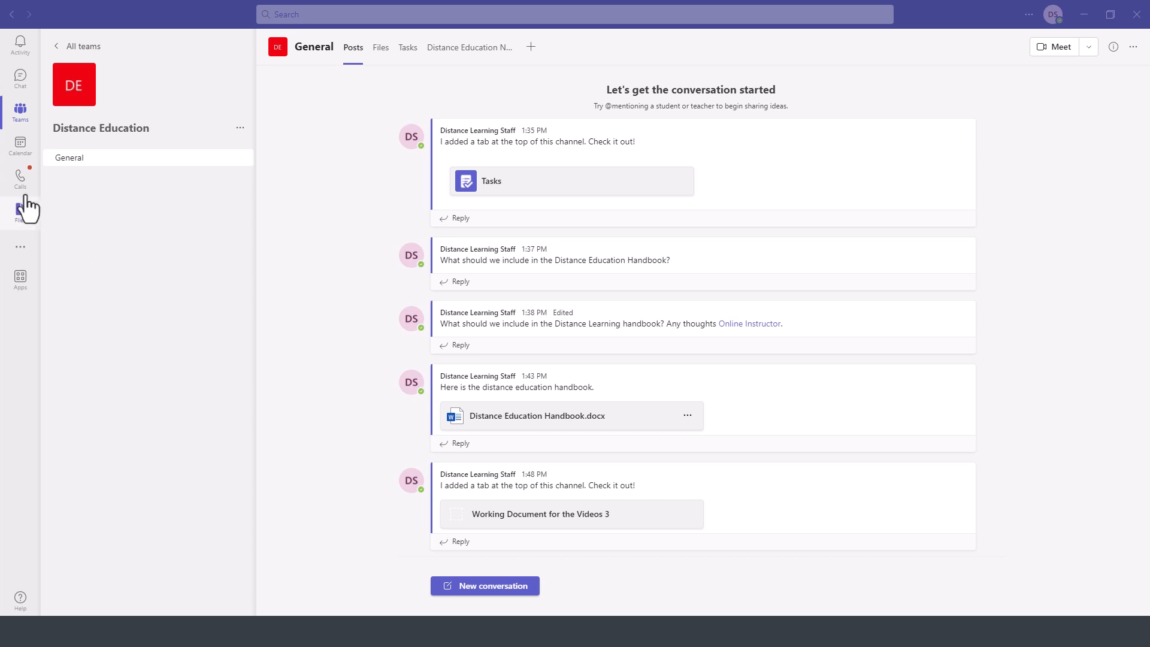
Step: In the Distance Education team, start a new channel named "Course Development" with the description "All about course development"
{"action": "left_click", "coordinate": [24, 127]}
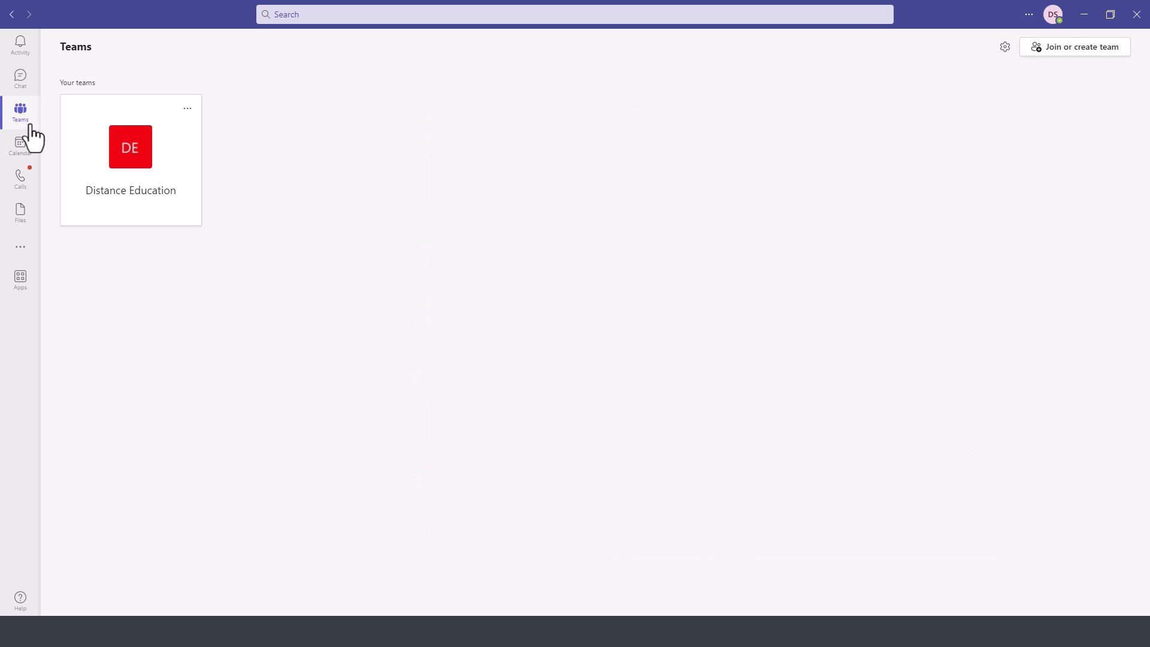
{"action": "left_click", "coordinate": [138, 154]}
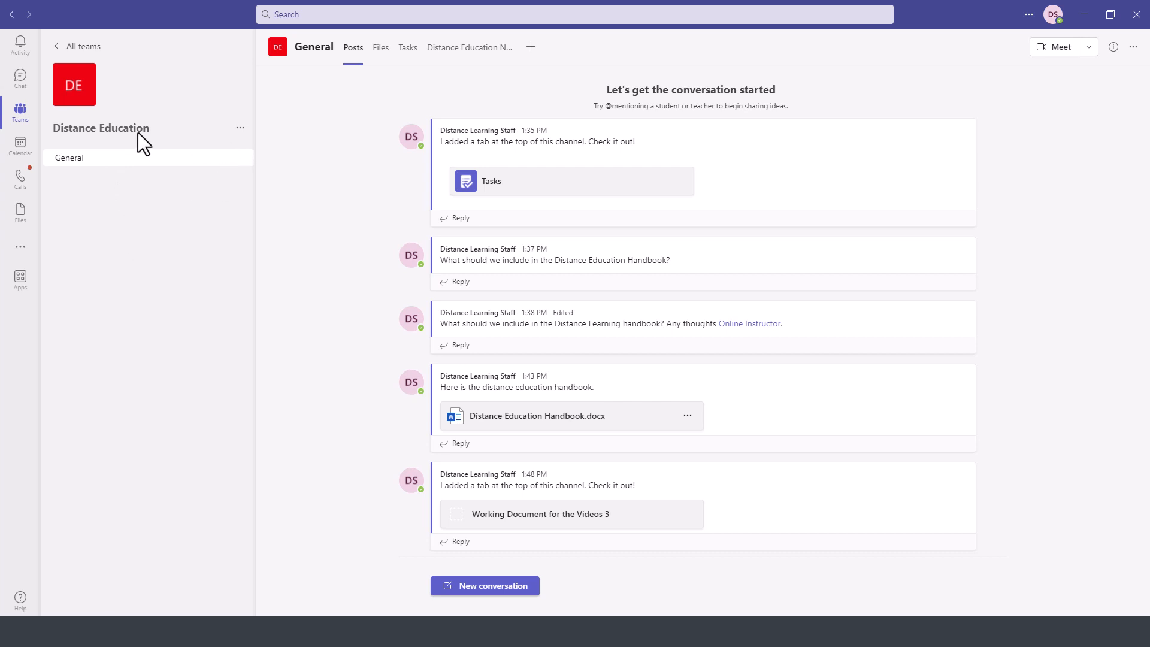
{"action": "left_click", "coordinate": [240, 128]}
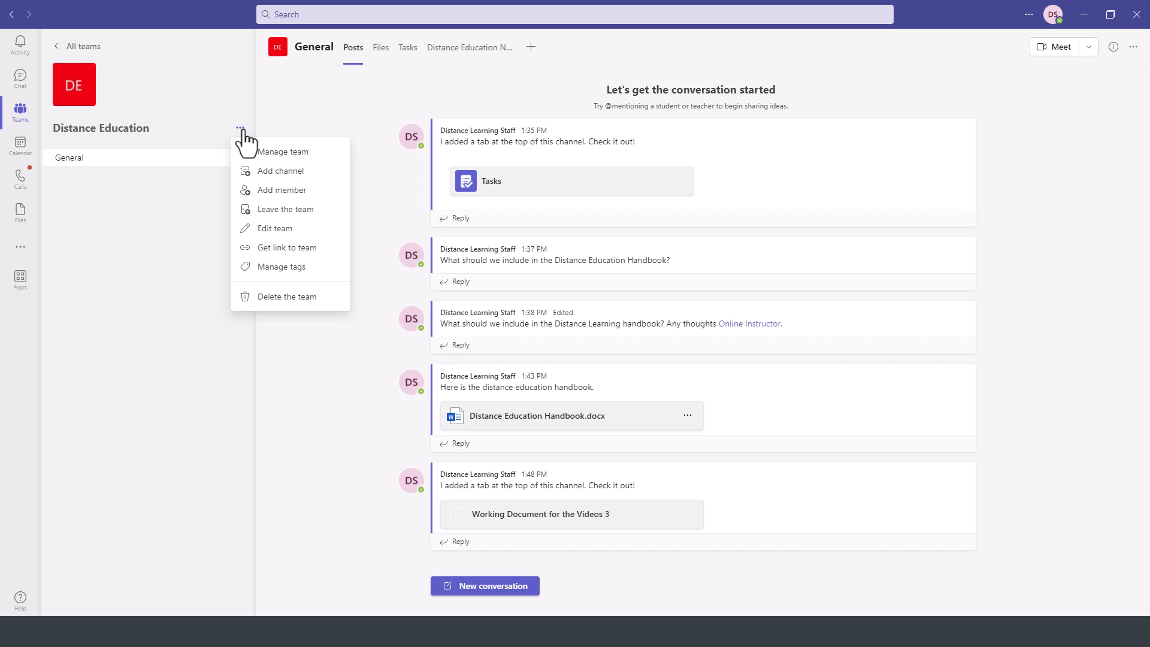
{"action": "left_click", "coordinate": [270, 172]}
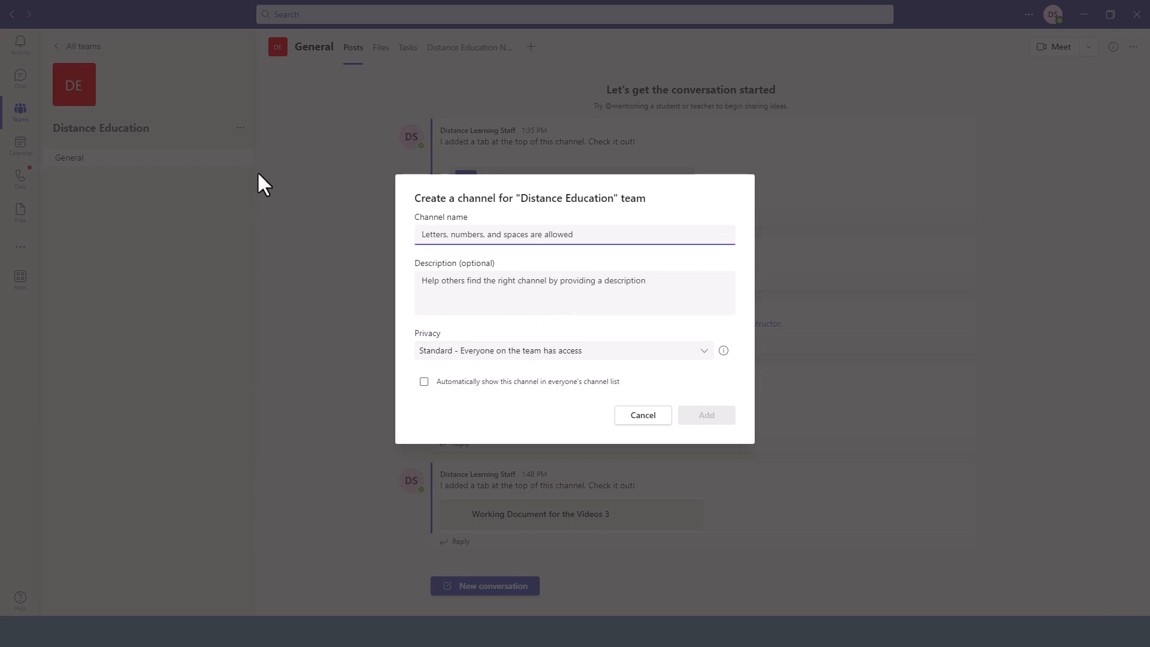
{"action": "type", "text": "Course Development"}
{"action": "left_click", "coordinate": [501, 290]}
{"action": "type", "text": "All about course development"}
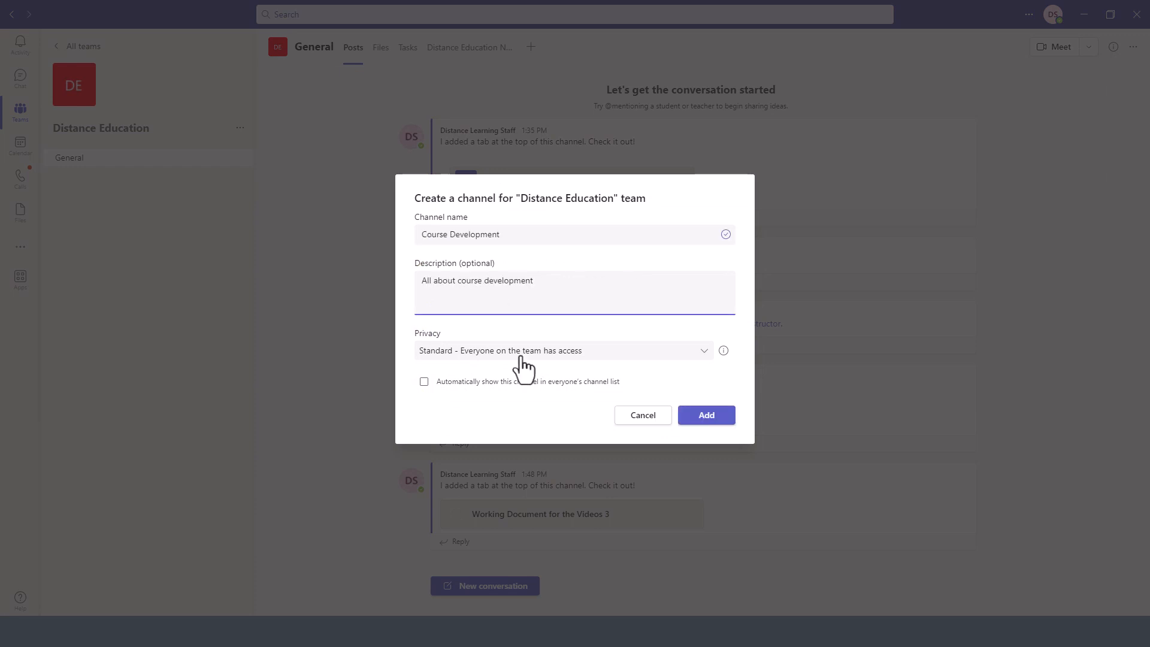
Step: Keep the channel's privacy at Standard, set it to show automatically in everyone's channel list, and add the channel
{"action": "left_click", "coordinate": [522, 358]}
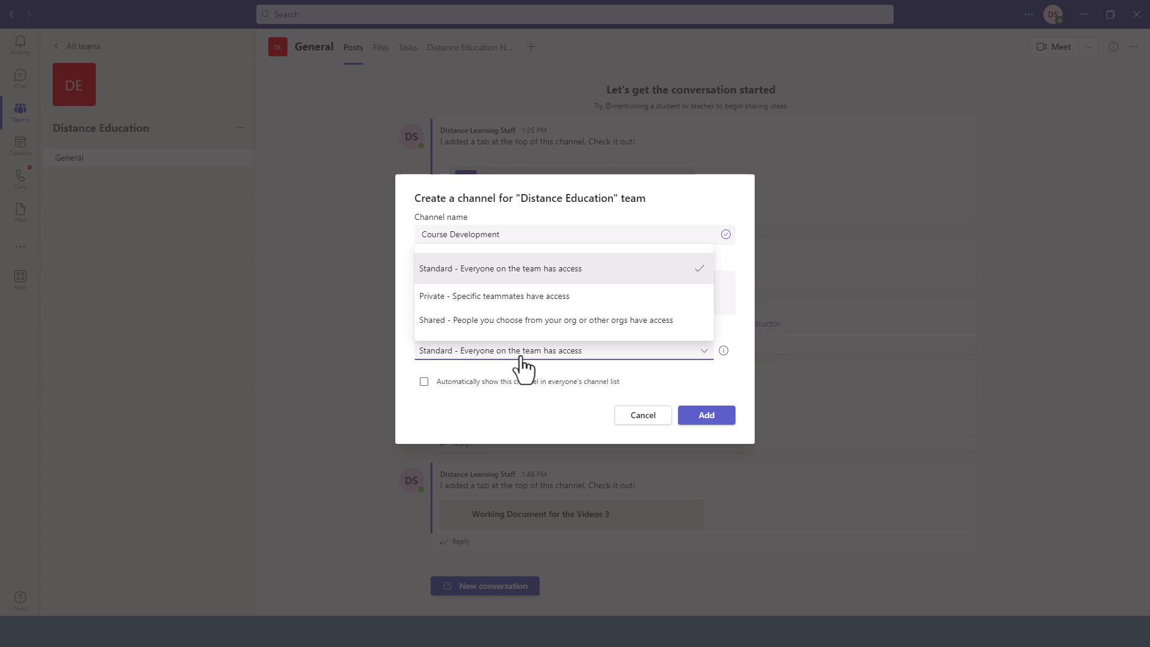
{"action": "left_click", "coordinate": [522, 394]}
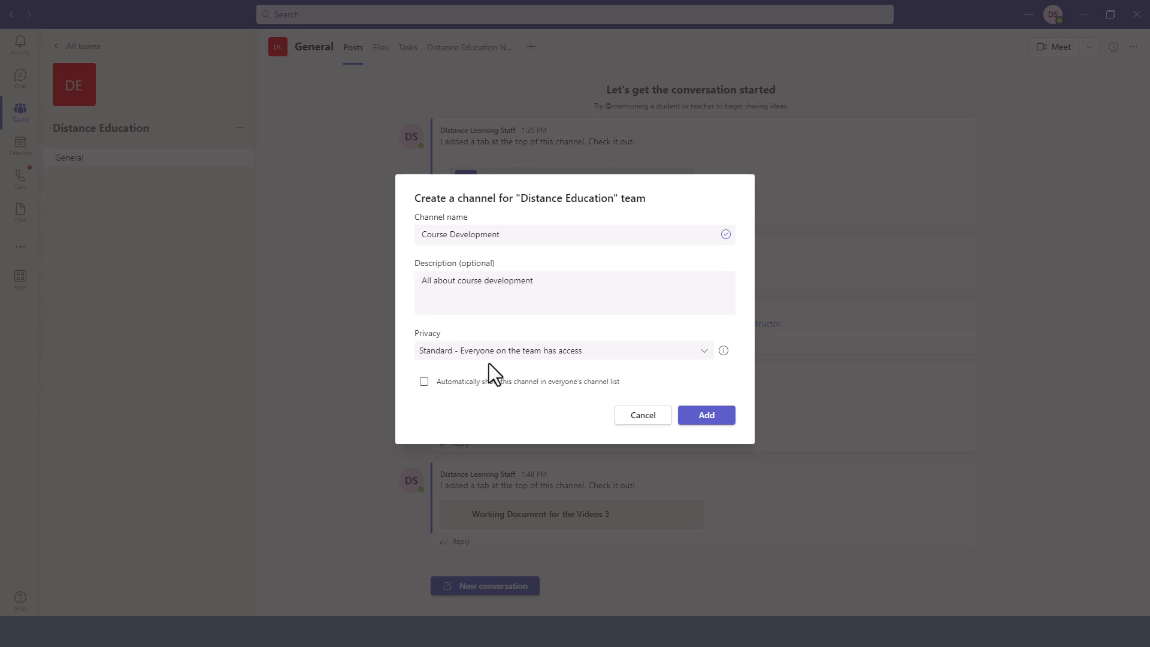
{"action": "left_click", "coordinate": [423, 383]}
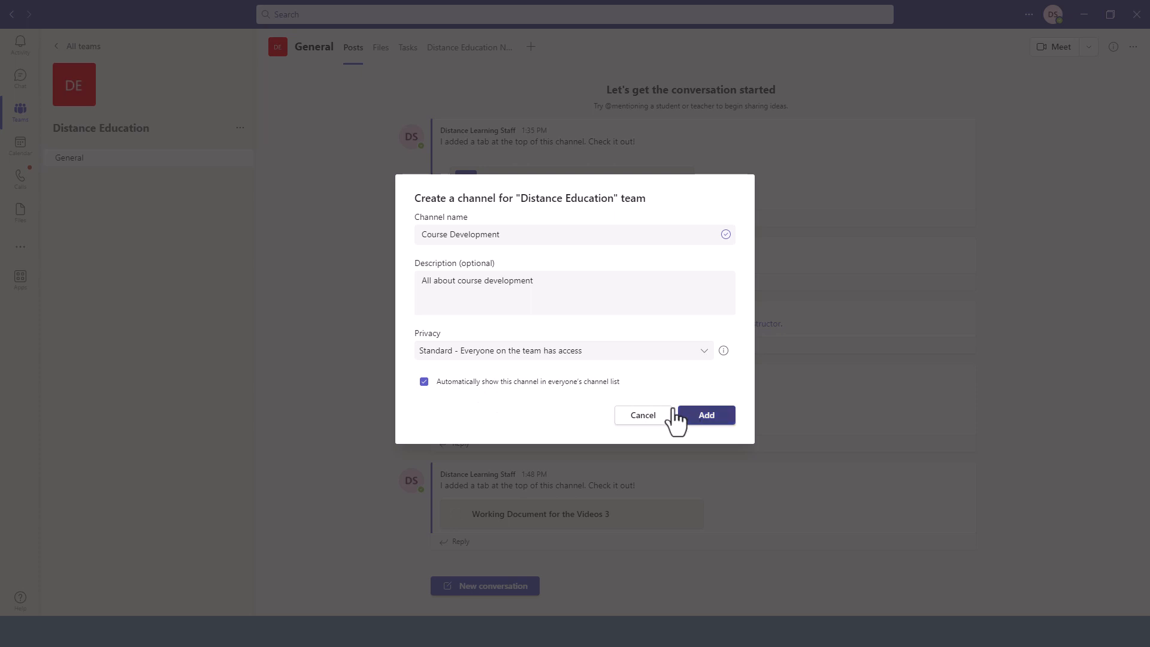
{"action": "left_click", "coordinate": [705, 419]}
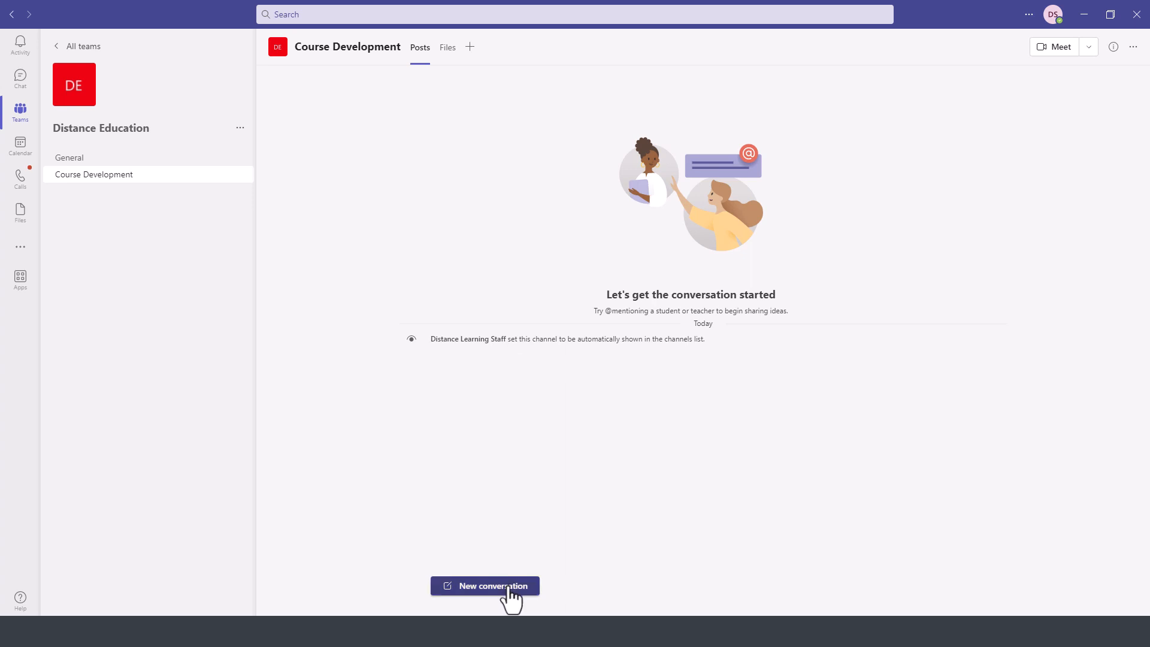
Step: Look at the Course Development channel's files, and add a OneNote tab linked to the Distance Education Notebook
{"action": "left_click", "coordinate": [446, 53]}
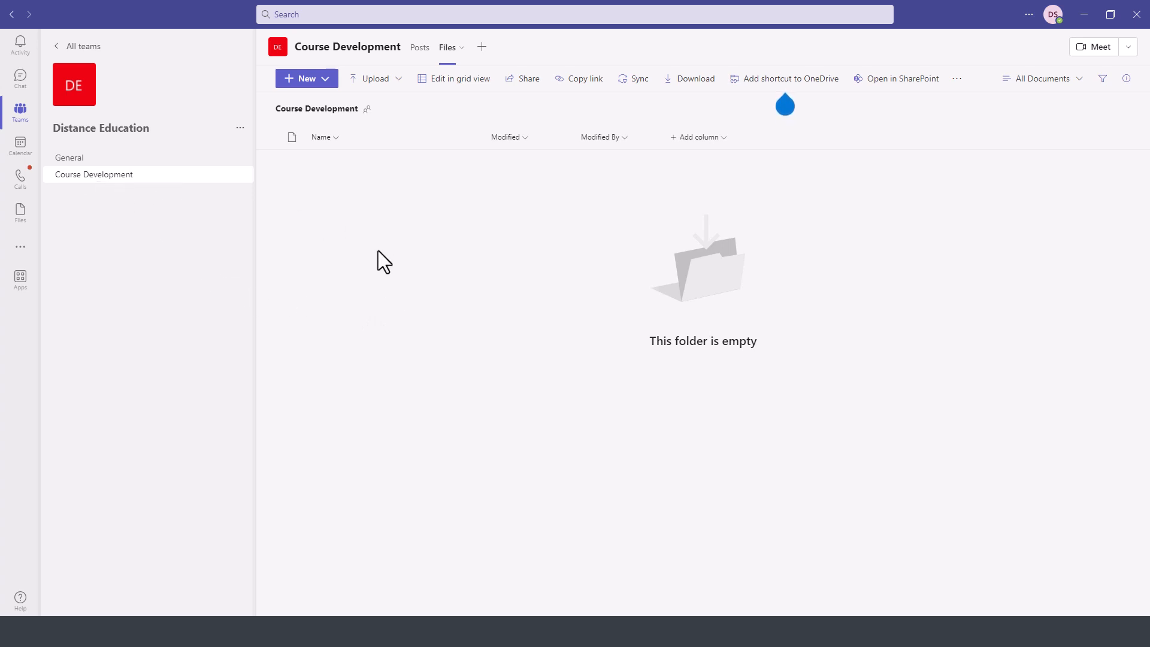
{"action": "left_click", "coordinate": [483, 50]}
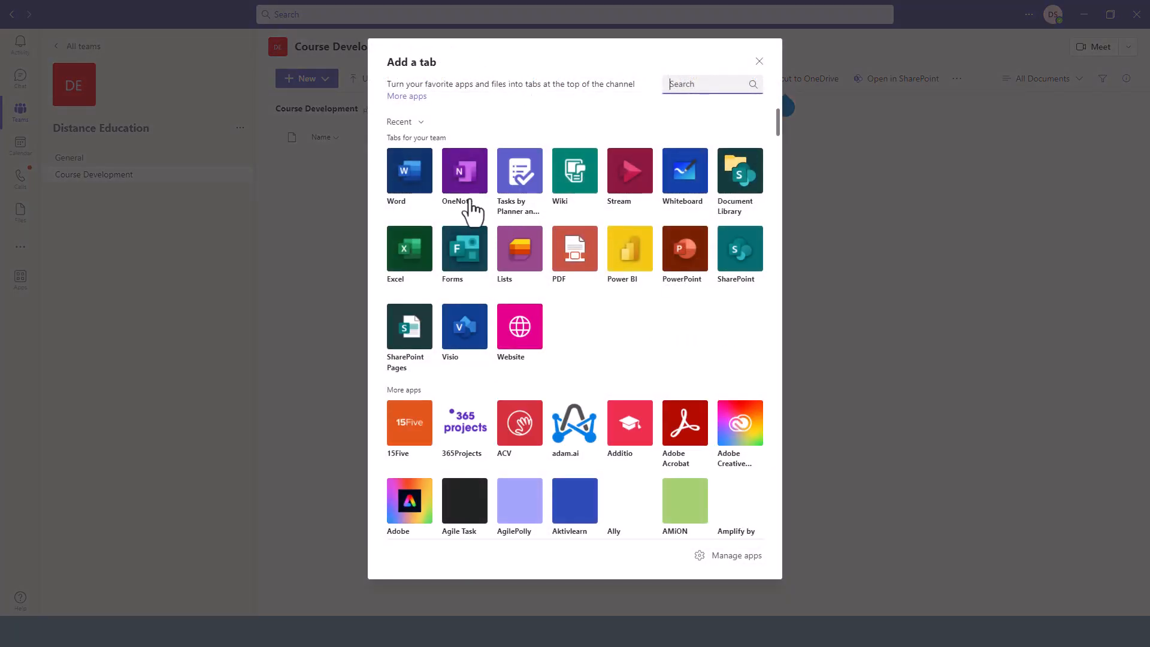
{"action": "left_click", "coordinate": [470, 207]}
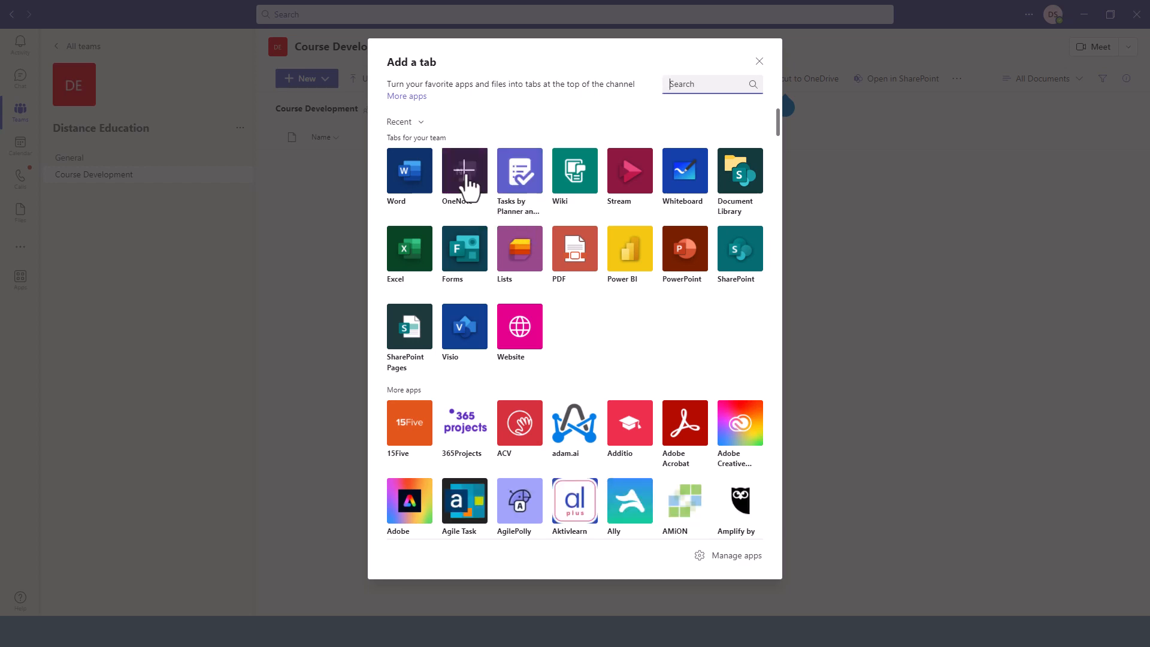
{"action": "left_click", "coordinate": [466, 179]}
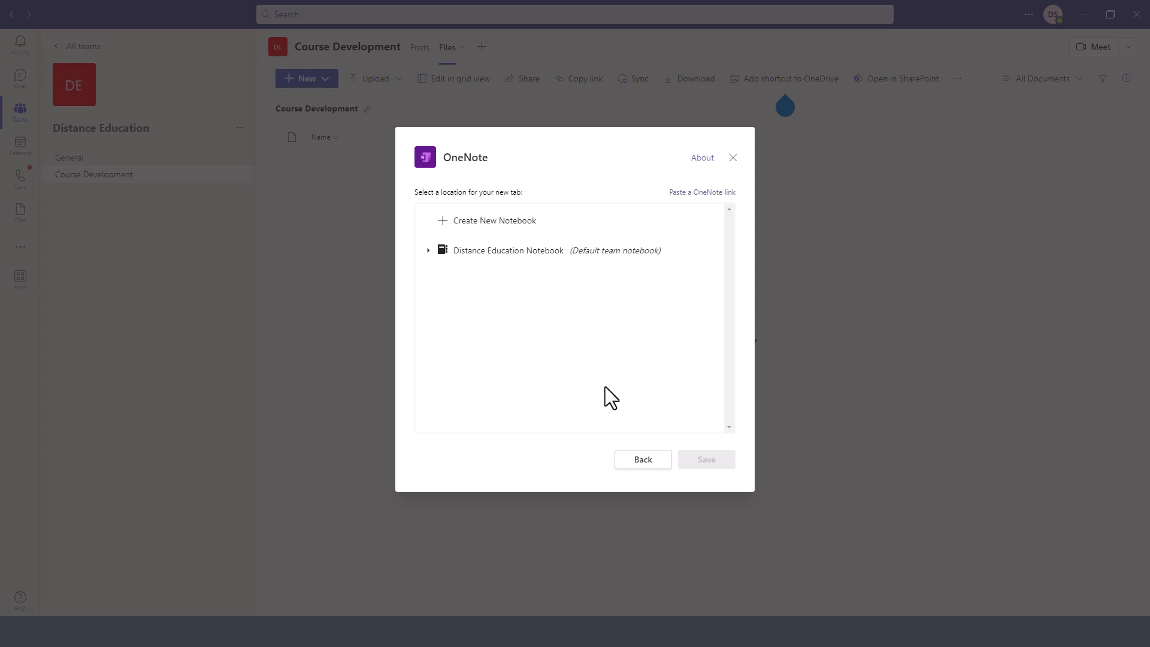
{"action": "left_click", "coordinate": [522, 258]}
{"action": "left_click", "coordinate": [707, 461]}
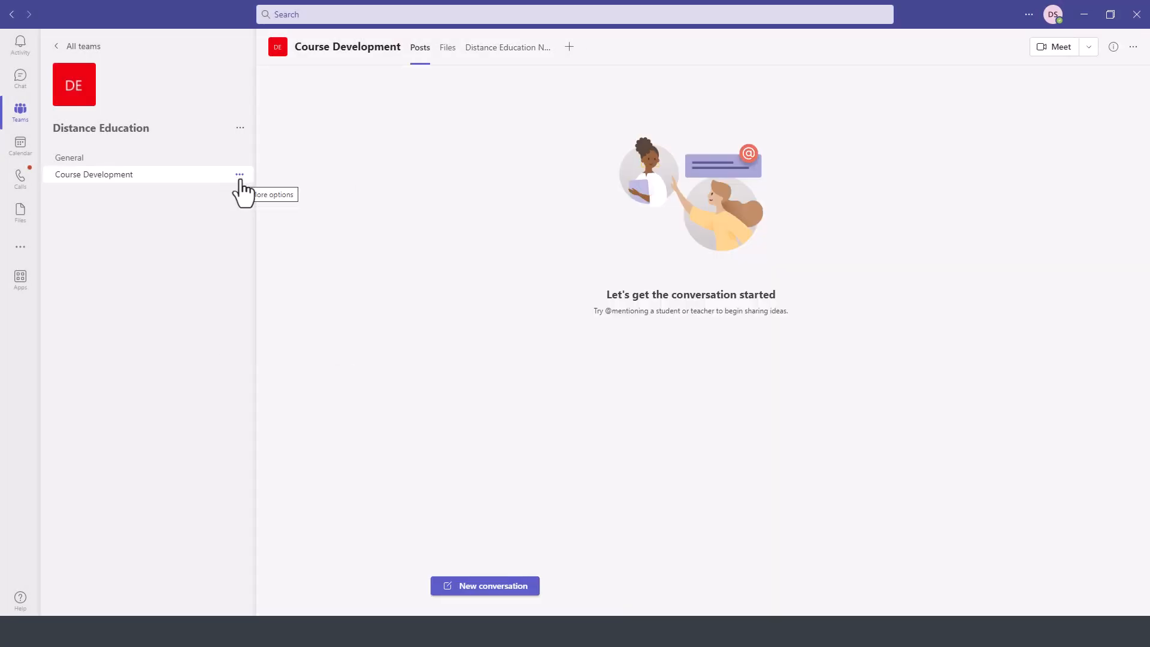
Step: Open the management settings of the Course Development channel and review the moderation and new-post permission options
{"action": "left_click", "coordinate": [239, 175]}
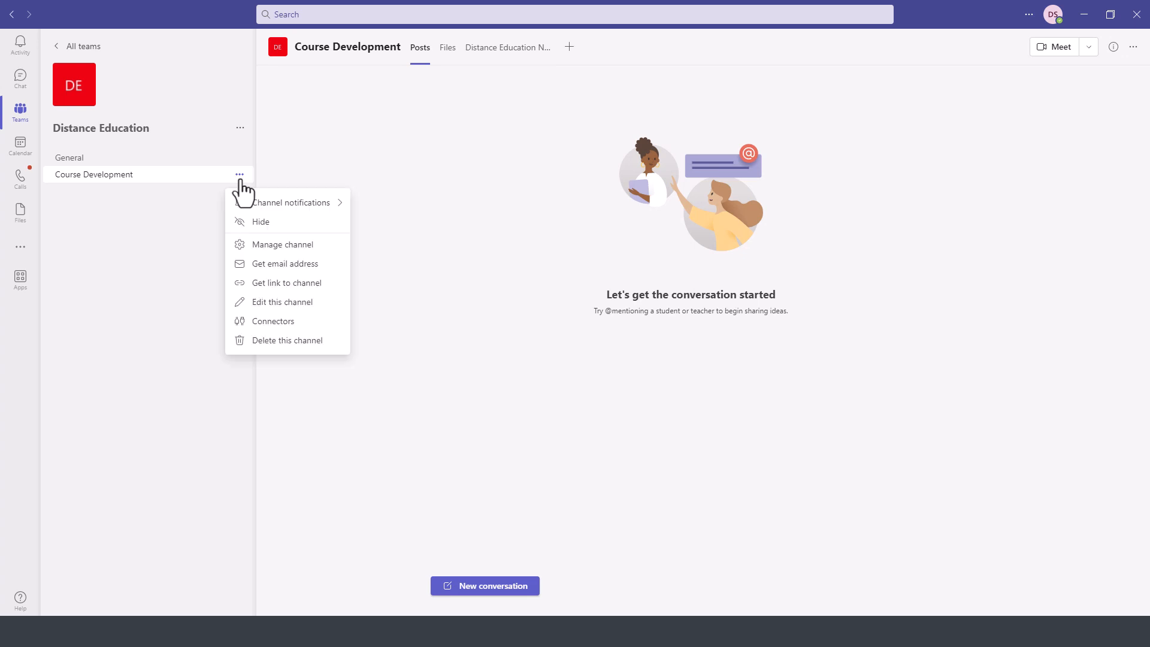
{"action": "mouse_move", "coordinate": [254, 206]}
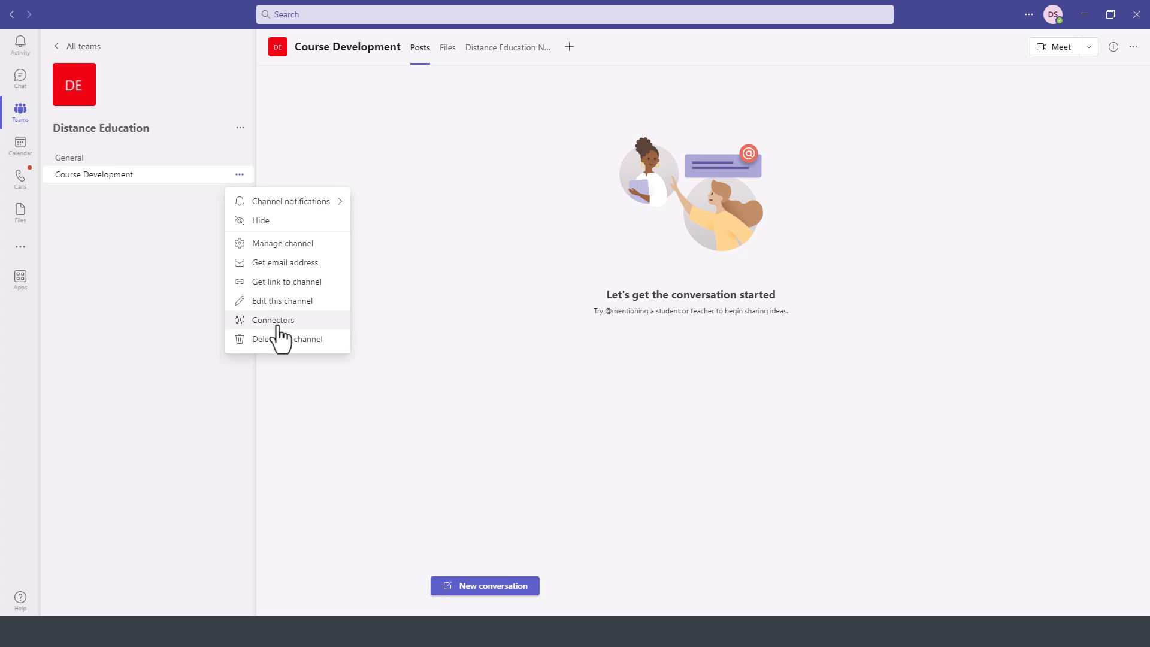
{"action": "left_click", "coordinate": [286, 246]}
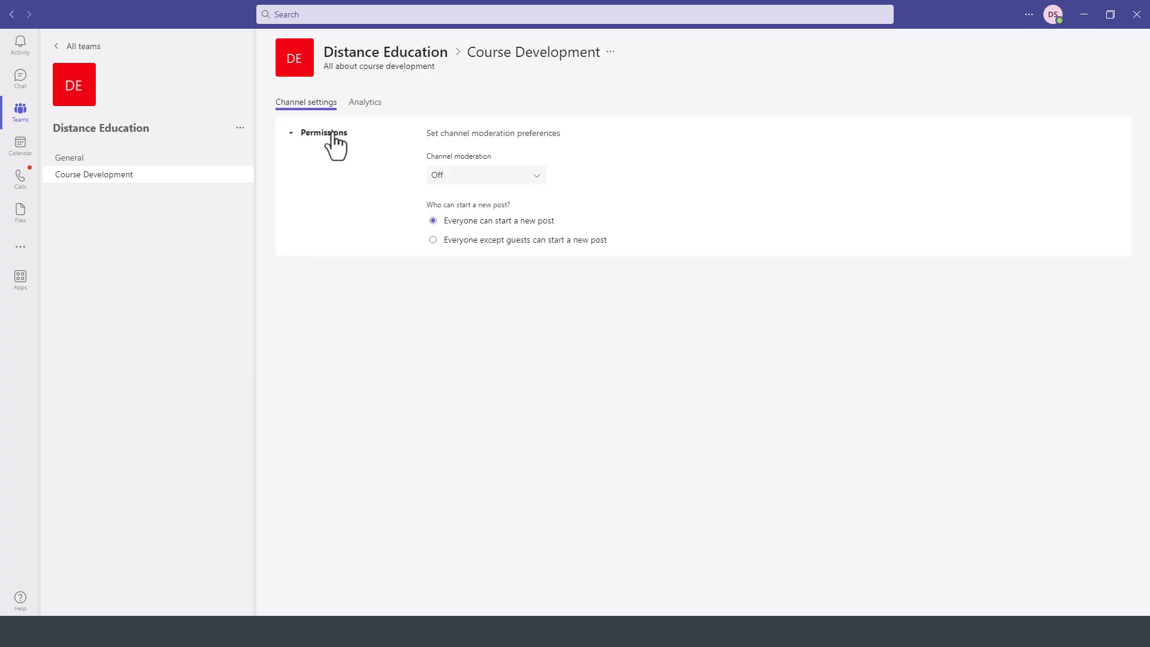
{"action": "left_click", "coordinate": [293, 135]}
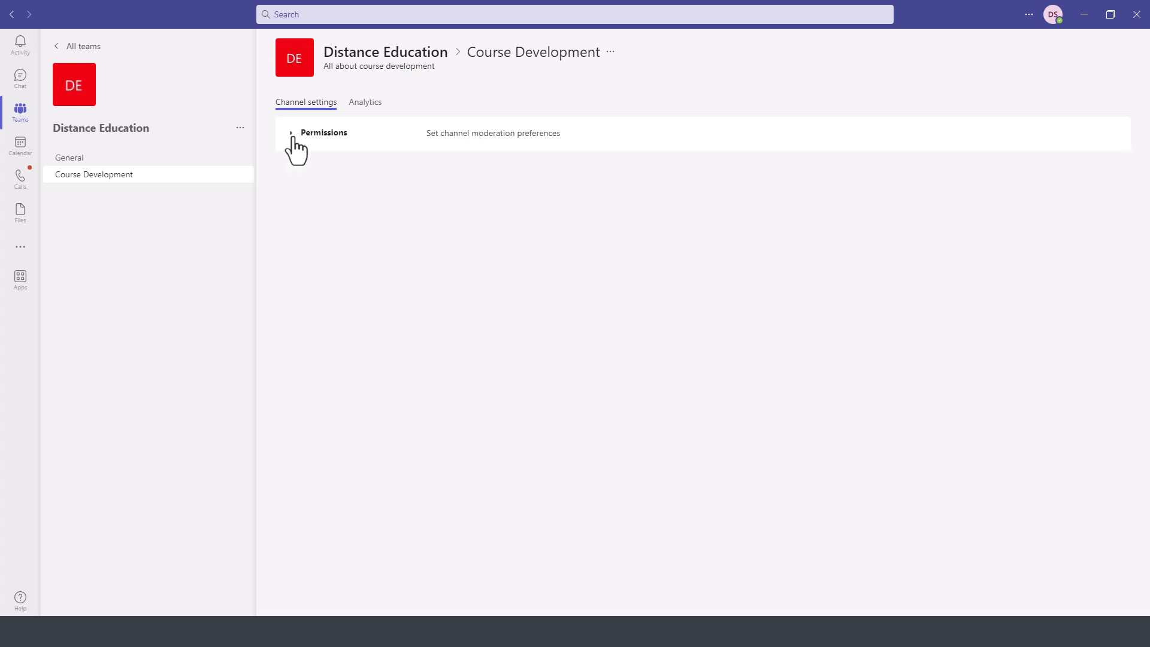
{"action": "left_click", "coordinate": [294, 136]}
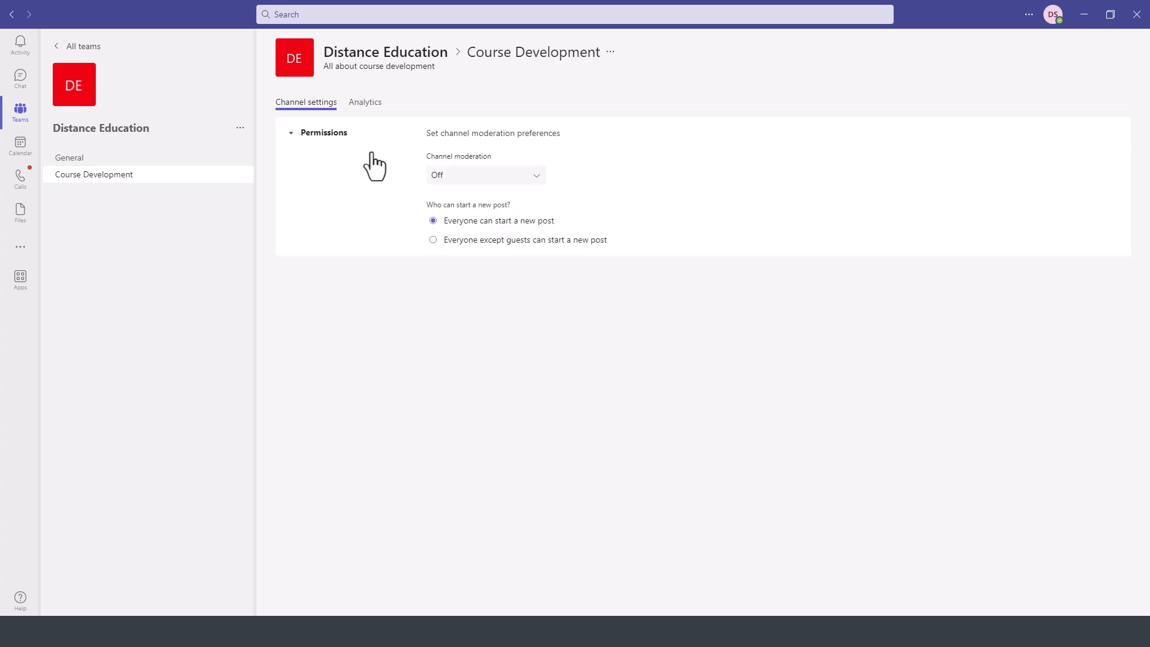
{"action": "left_click", "coordinate": [535, 178]}
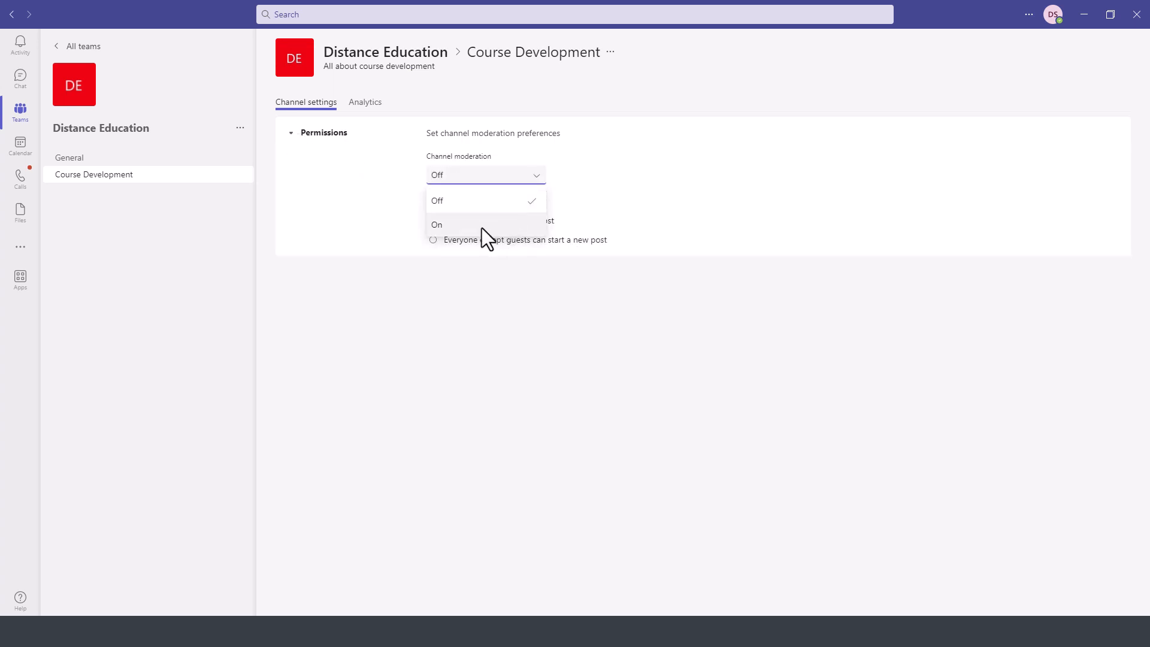
{"action": "left_click", "coordinate": [368, 242]}
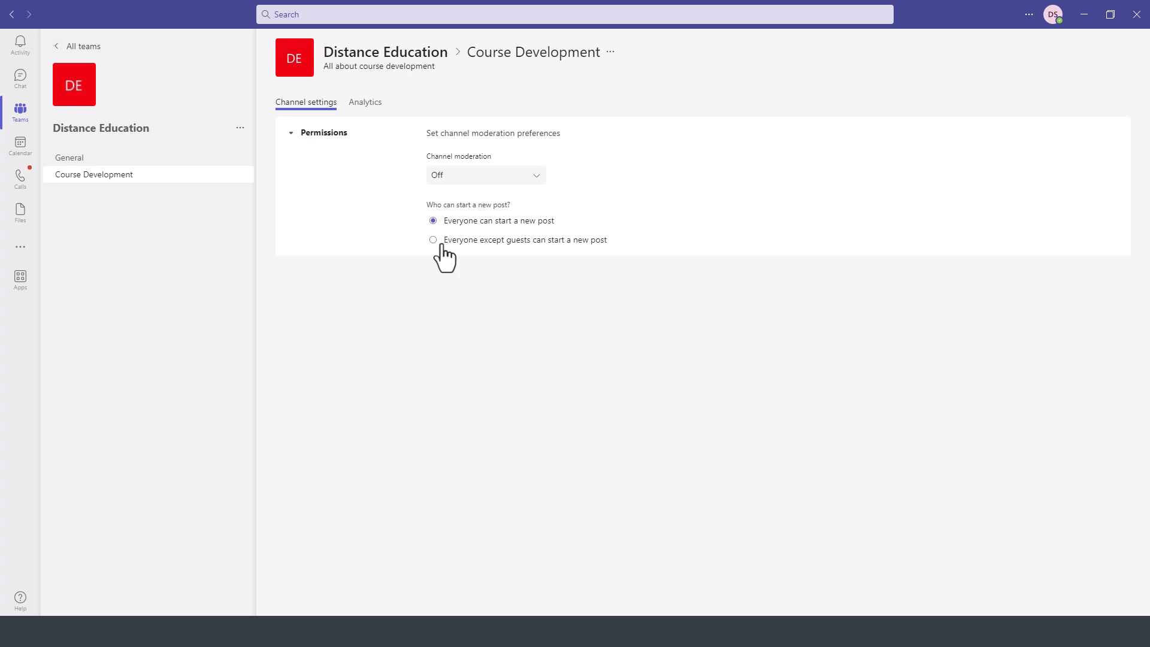
Step: View the Course Development channel's analytics and check the available reporting periods
{"action": "left_click", "coordinate": [365, 102]}
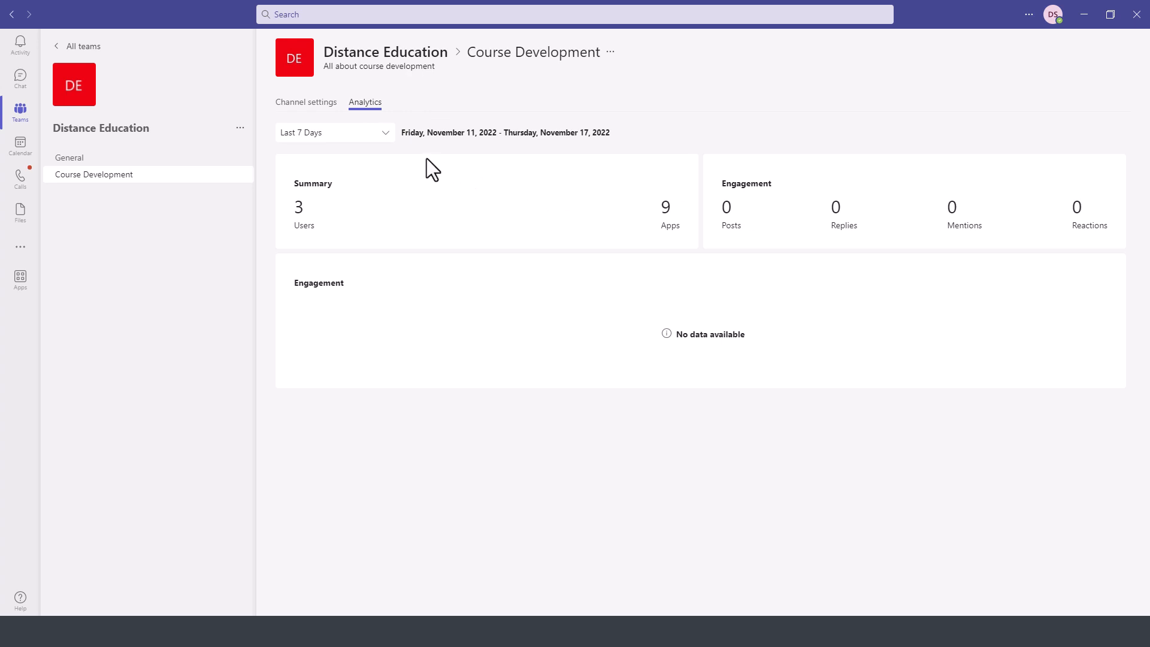
{"action": "left_click", "coordinate": [315, 106]}
{"action": "left_click", "coordinate": [359, 103]}
{"action": "left_click", "coordinate": [323, 134]}
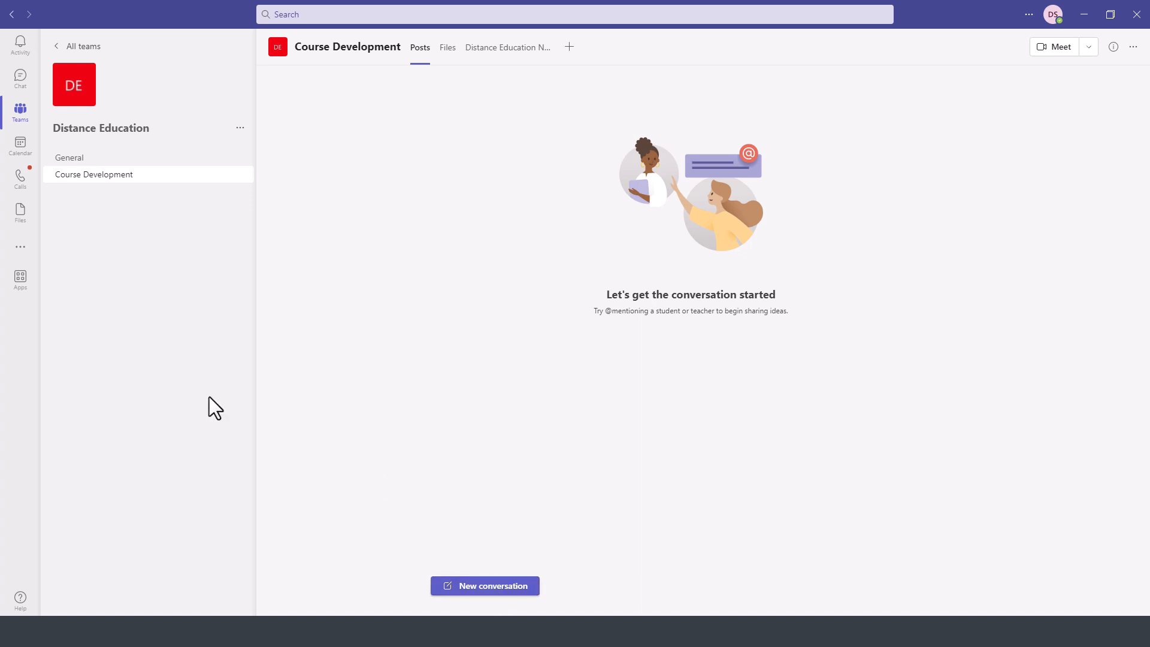
Step: Post "Here is a tentative schedule for the course development." in Course Development with Distance Education Handbook.docx attached from the computer
{"action": "left_click", "coordinate": [486, 588]}
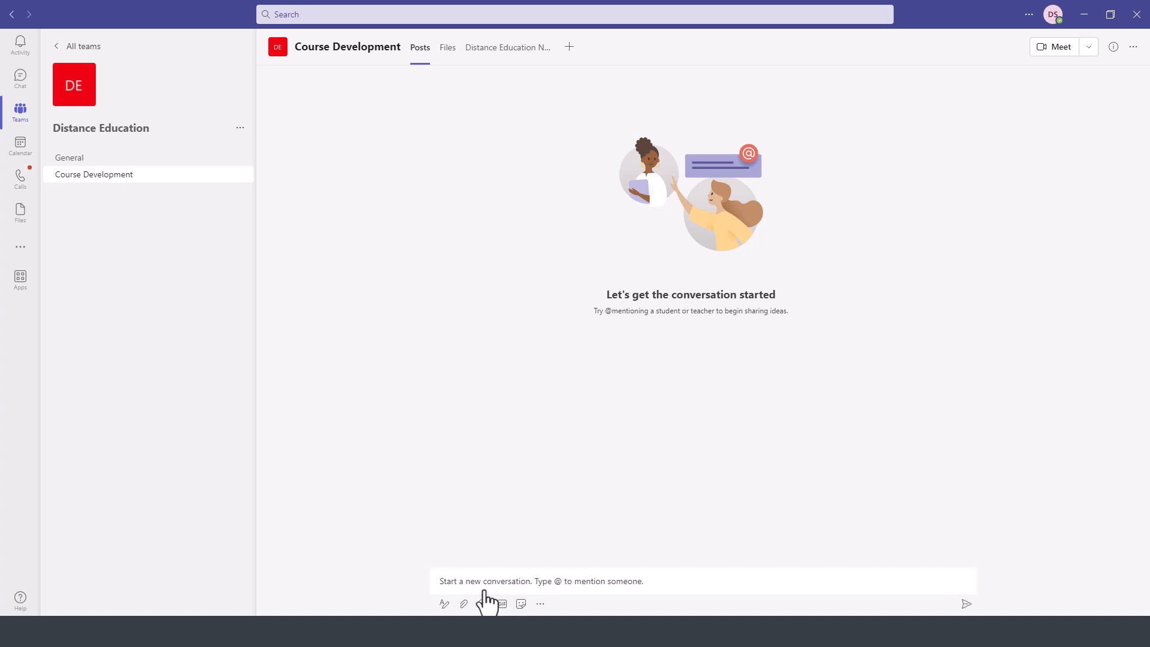
{"action": "type", "text": "Here is a tentative schedule for the course development."}
{"action": "left_click", "coordinate": [464, 604]}
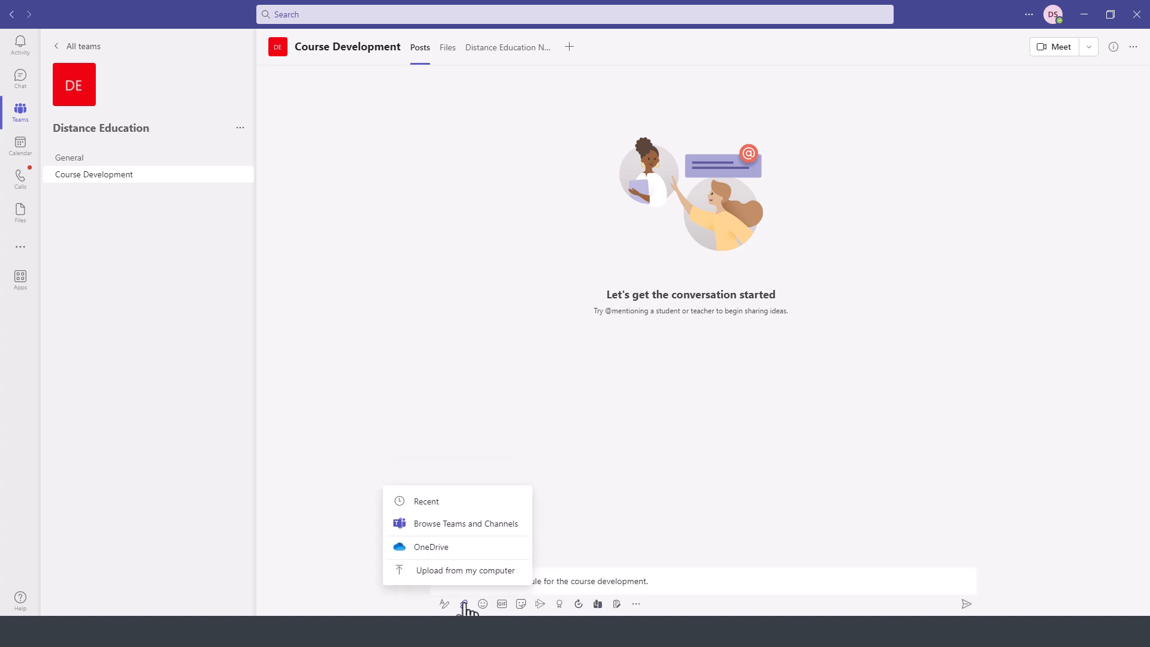
{"action": "left_click", "coordinate": [431, 572]}
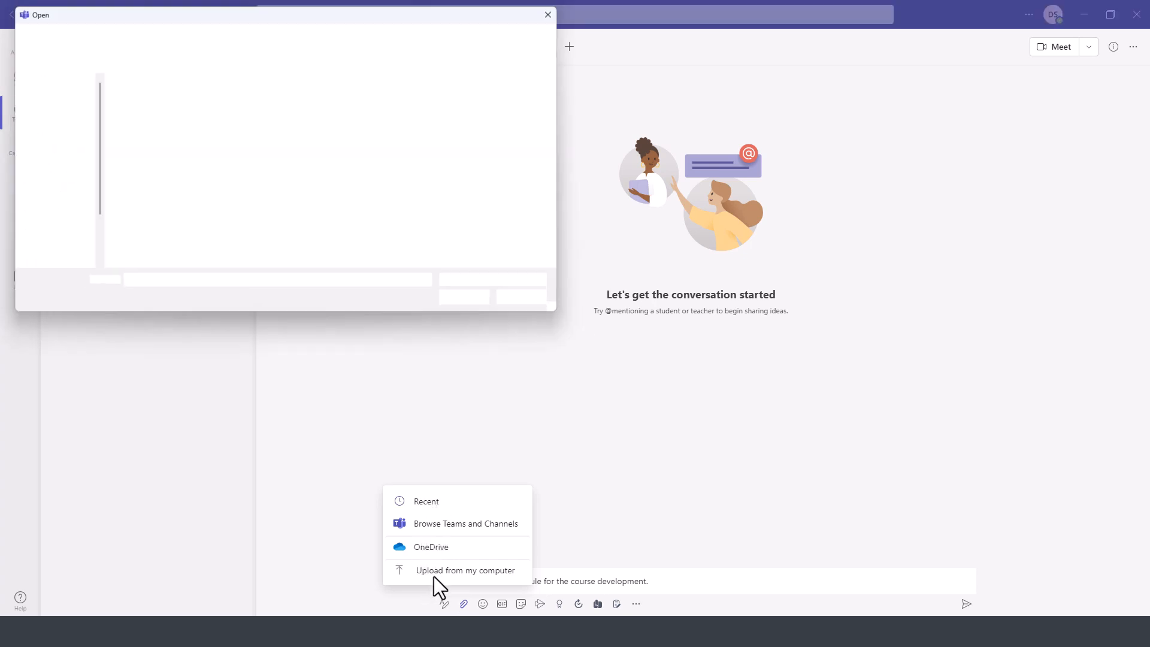
{"action": "left_click", "coordinate": [179, 189]}
{"action": "left_click", "coordinate": [491, 303]}
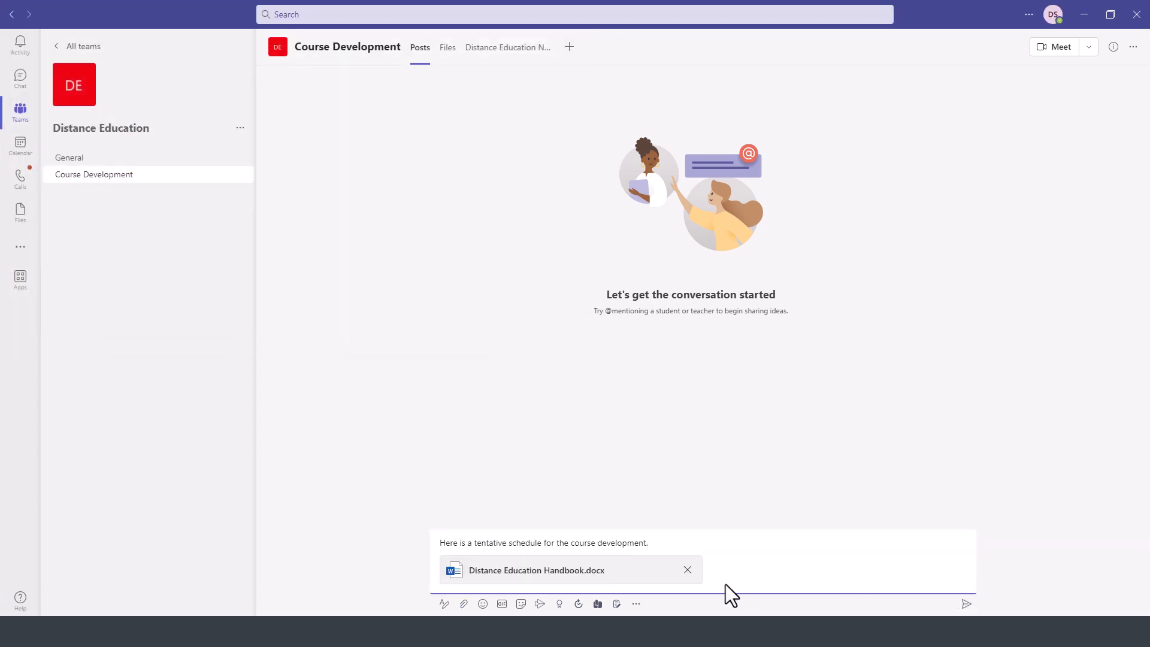
{"action": "key", "text": "Return"}
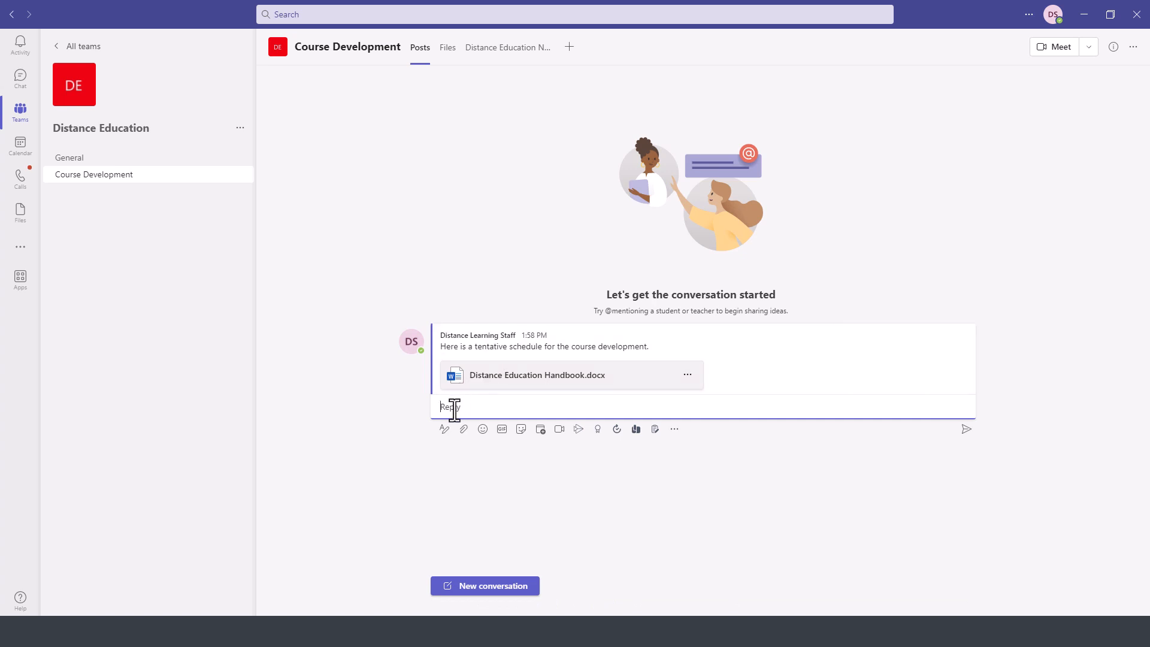
Step: Reply to the schedule post with "Got it. Looks great." followed by a smiley emoji
{"action": "type", "text": "Got it. Looks great."}
{"action": "left_click", "coordinate": [483, 429]}
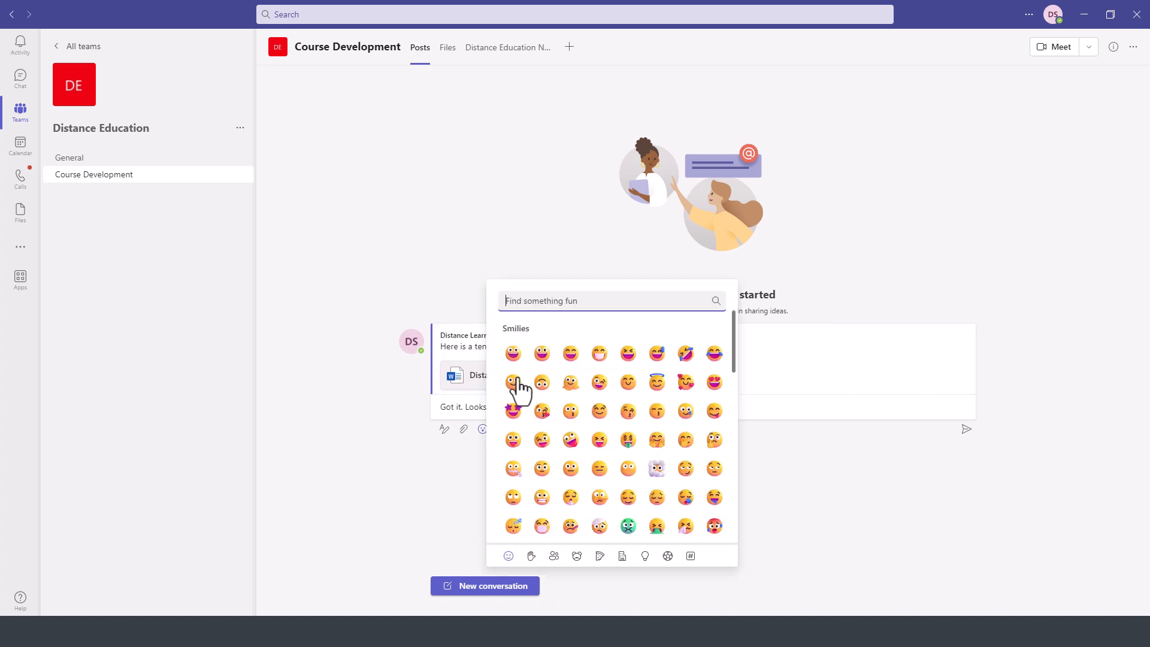
{"action": "left_click", "coordinate": [515, 382]}
{"action": "left_click", "coordinate": [965, 429]}
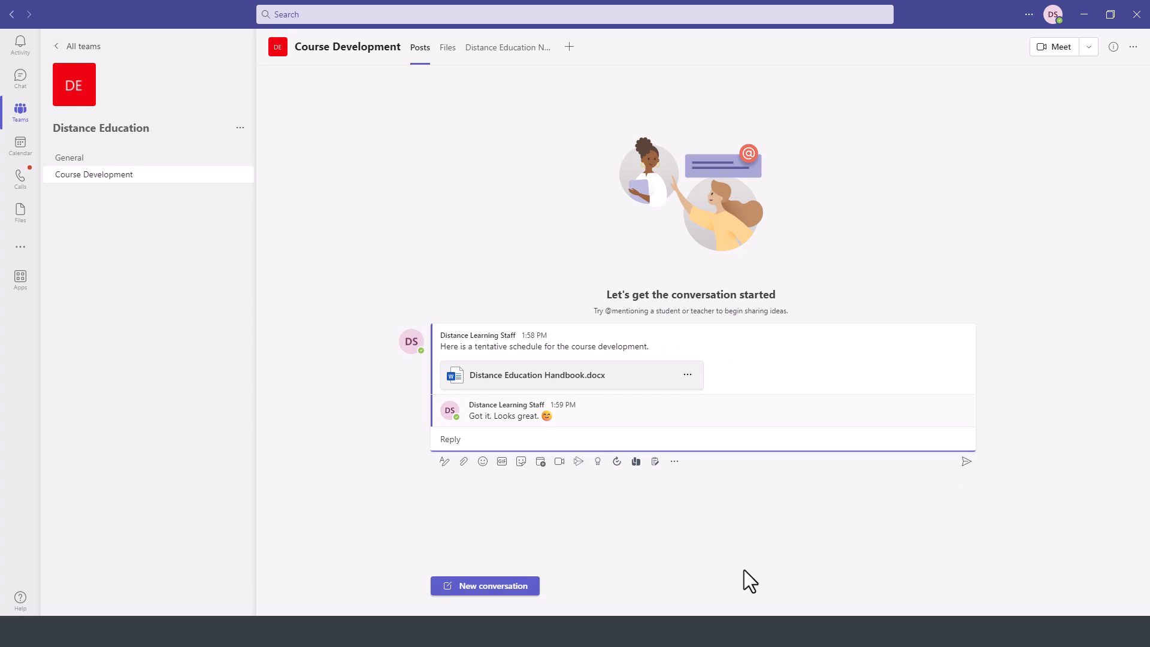
{"action": "left_click", "coordinate": [77, 171]}
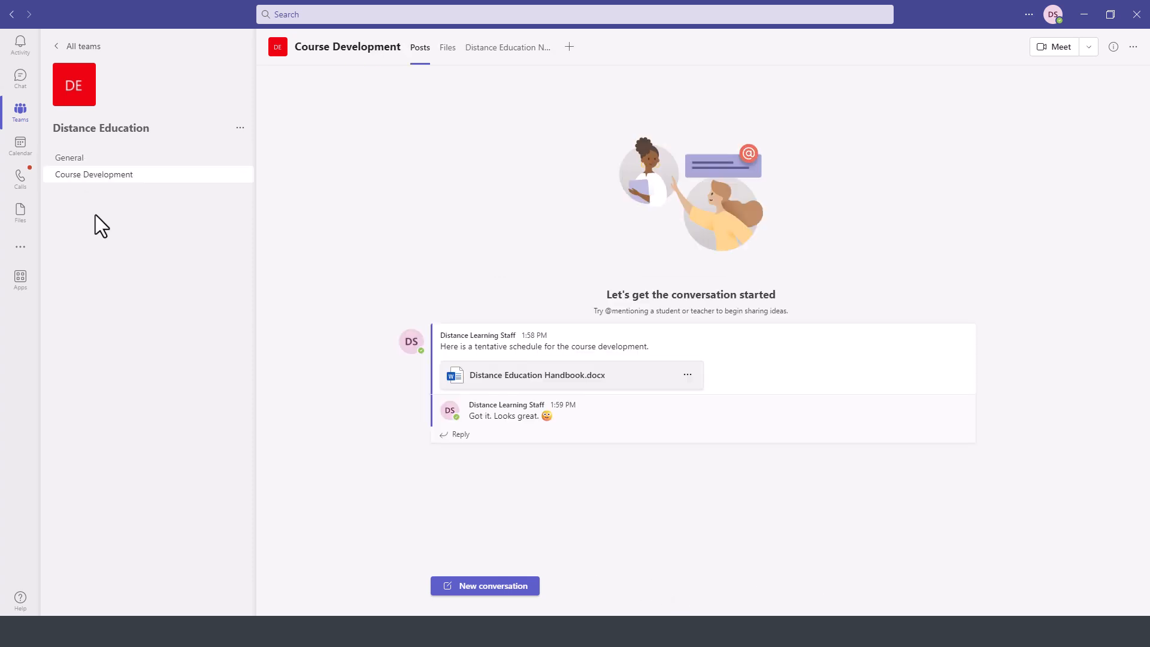